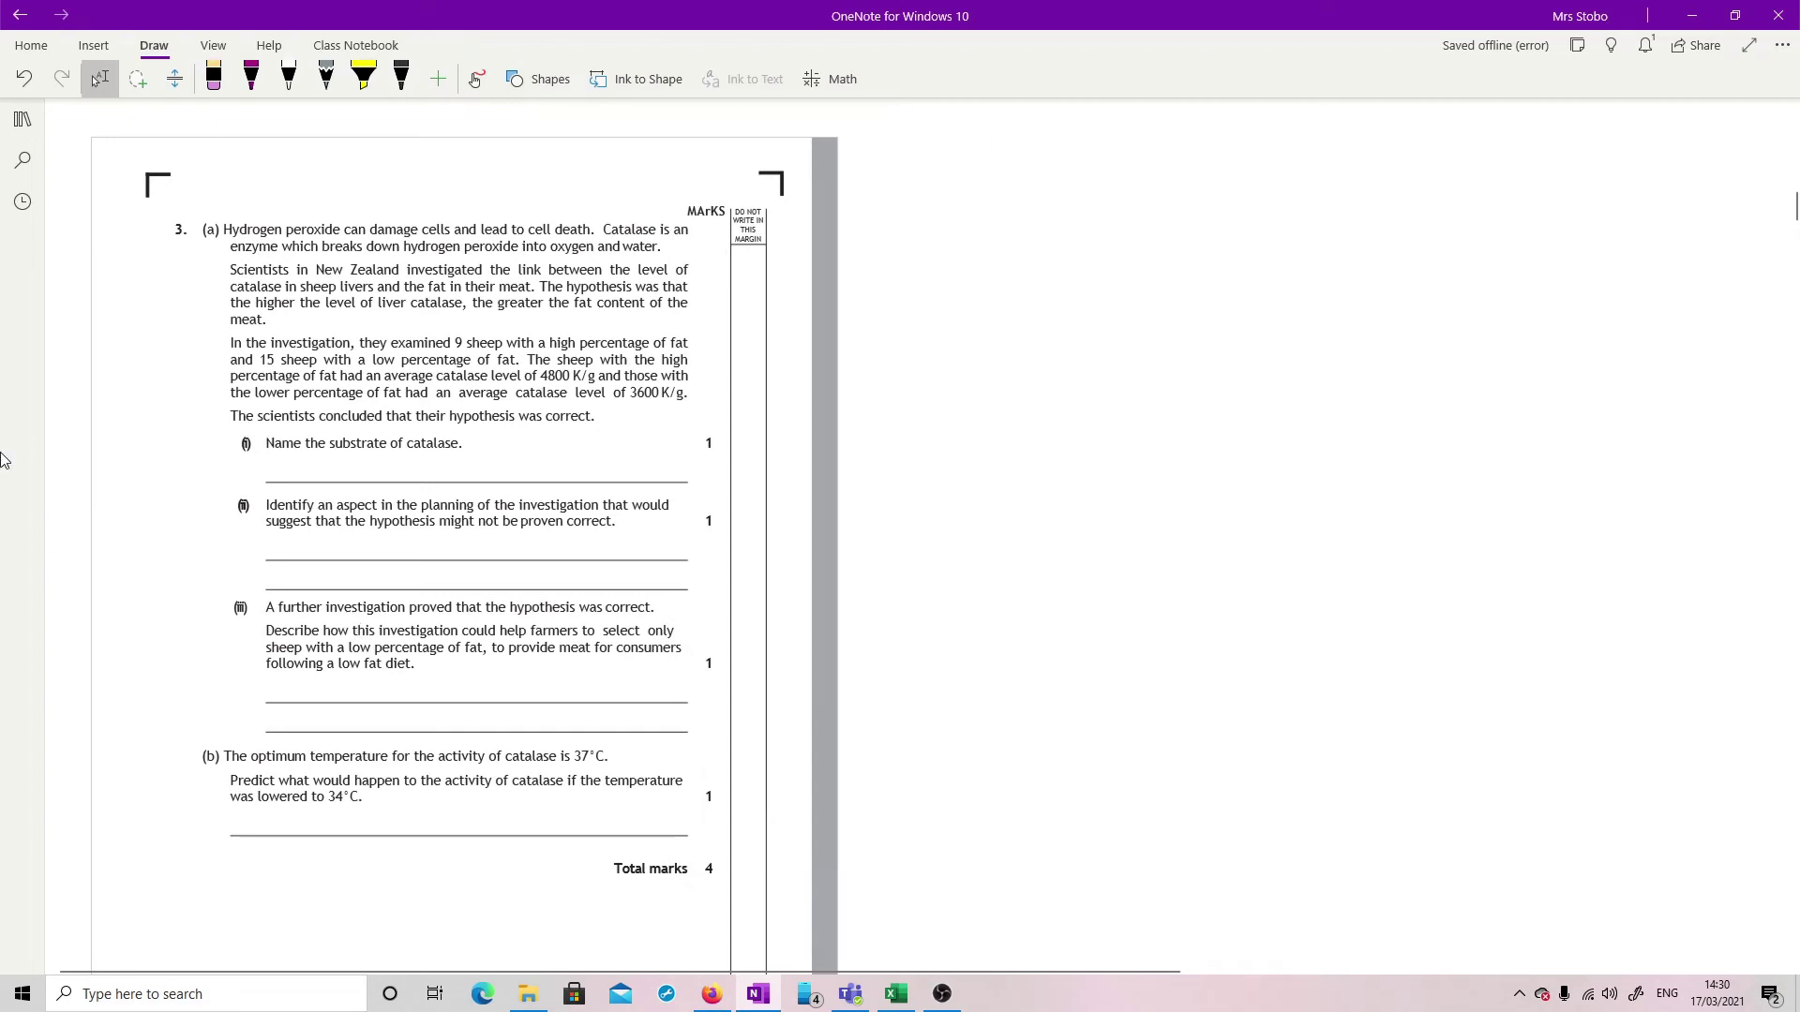
# - Switch from Lasso Select to the purple pen on the Draw tab
pyautogui.hotkey('alt', 'd')
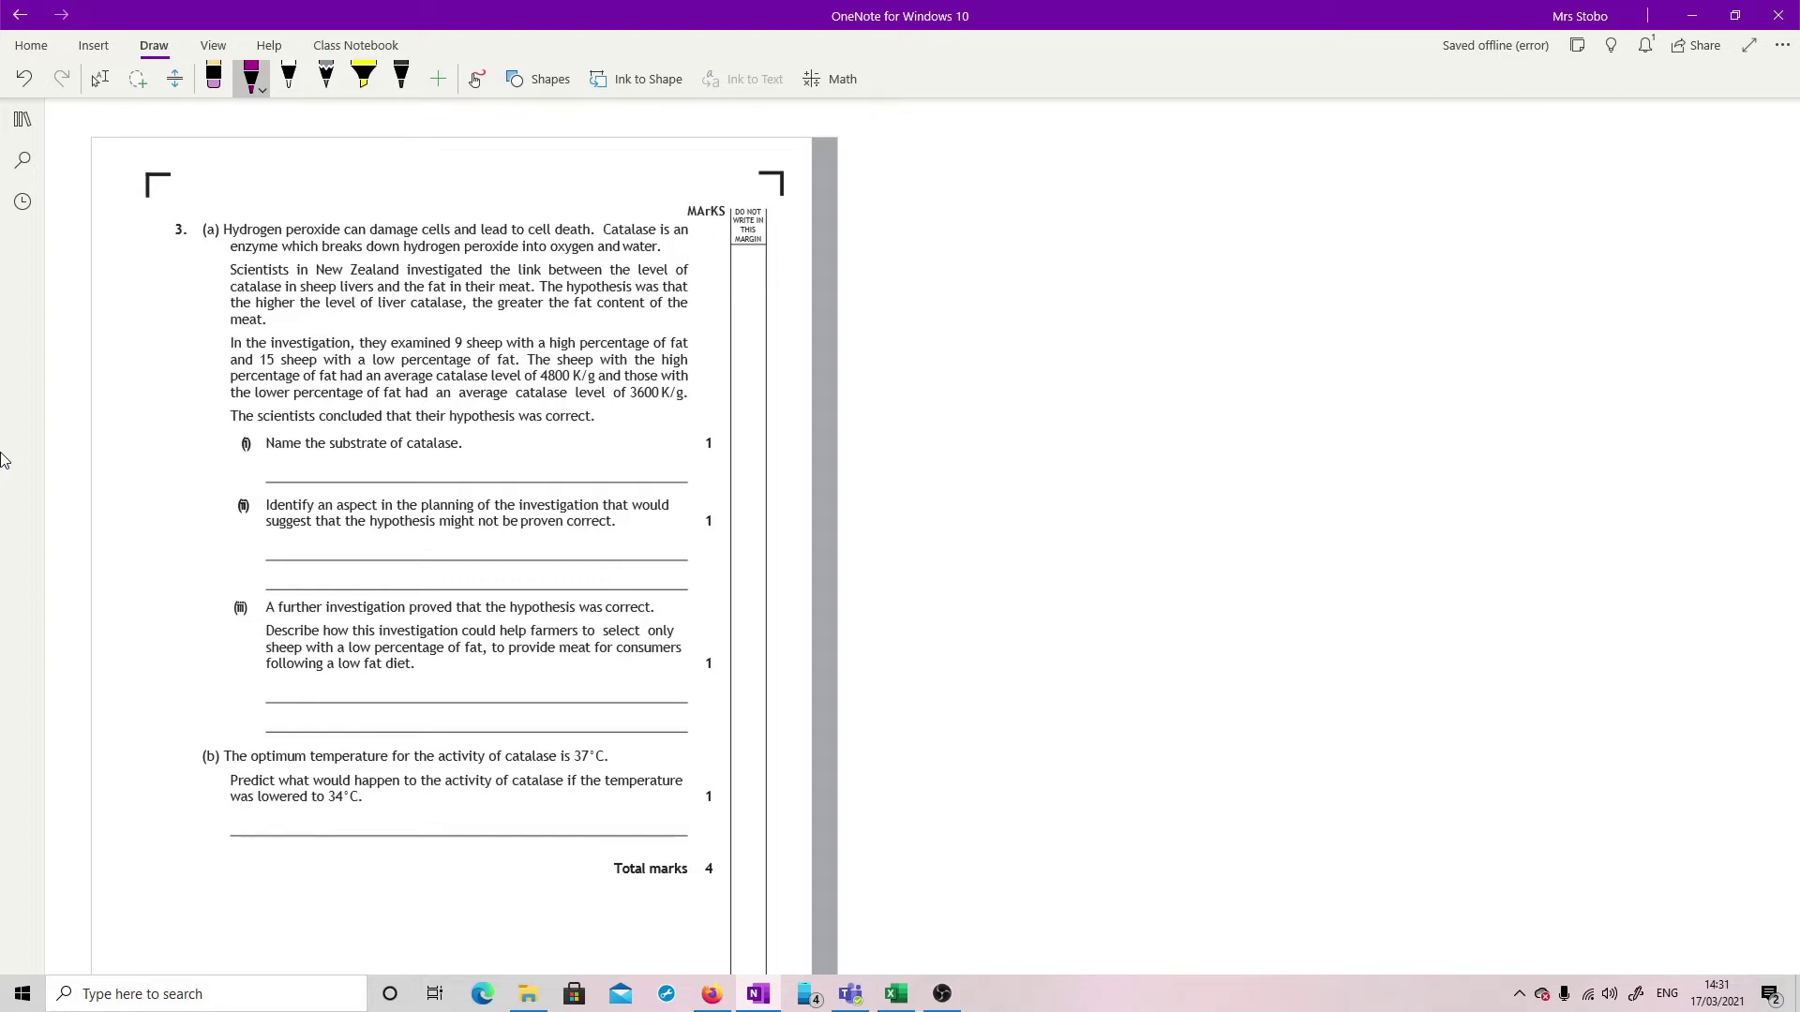
# - Handwrite 'Hydrogen Peroxide —Catalase→ Oxygen + Water' to the right of the page
pyautogui.moveTo(951, 219)
pyautogui.mouseDown()
pyautogui.moveTo(953, 271)
pyautogui.moveTo(974, 276)
pyautogui.mouseUp()
pyautogui.moveTo(982, 261)
pyautogui.mouseDown()
pyautogui.moveTo(1001, 272)
pyautogui.moveTo(999, 313)
pyautogui.moveTo(1035, 273)
pyautogui.mouseUp()
pyautogui.moveTo(1038, 255)
pyautogui.mouseDown()
pyautogui.moveTo(1148, 272)
pyautogui.moveTo(1183, 253)
pyautogui.mouseUp()
pyautogui.moveTo(1170, 261); pyautogui.dragTo(1510, 240)
pyautogui.moveTo(1498, 229)
pyautogui.mouseDown()
pyautogui.moveTo(1528, 241)
pyautogui.moveTo(1501, 254)
pyautogui.mouseUp()
pyautogui.moveTo(1369, 194); pyautogui.dragTo(1357, 231)
pyautogui.moveTo(1379, 211); pyautogui.dragTo(1396, 225)
pyautogui.moveTo(1384, 214); pyautogui.dragTo(1418, 222)
pyautogui.moveTo(1435, 187)
pyautogui.mouseDown()
pyautogui.moveTo(1431, 221)
pyautogui.moveTo(1451, 223)
pyautogui.mouseUp()
pyautogui.moveTo(1459, 208)
pyautogui.mouseDown()
pyautogui.moveTo(1473, 221)
pyautogui.moveTo(1491, 204)
pyautogui.mouseUp()
pyautogui.moveTo(1493, 208)
pyautogui.mouseDown()
pyautogui.moveTo(1509, 200)
pyautogui.moveTo(1558, 253)
pyautogui.moveTo(1584, 246)
pyautogui.mouseUp()
pyautogui.moveTo(1584, 237)
pyautogui.mouseDown()
pyautogui.moveTo(1630, 287)
pyautogui.moveTo(1692, 251)
pyautogui.mouseUp()
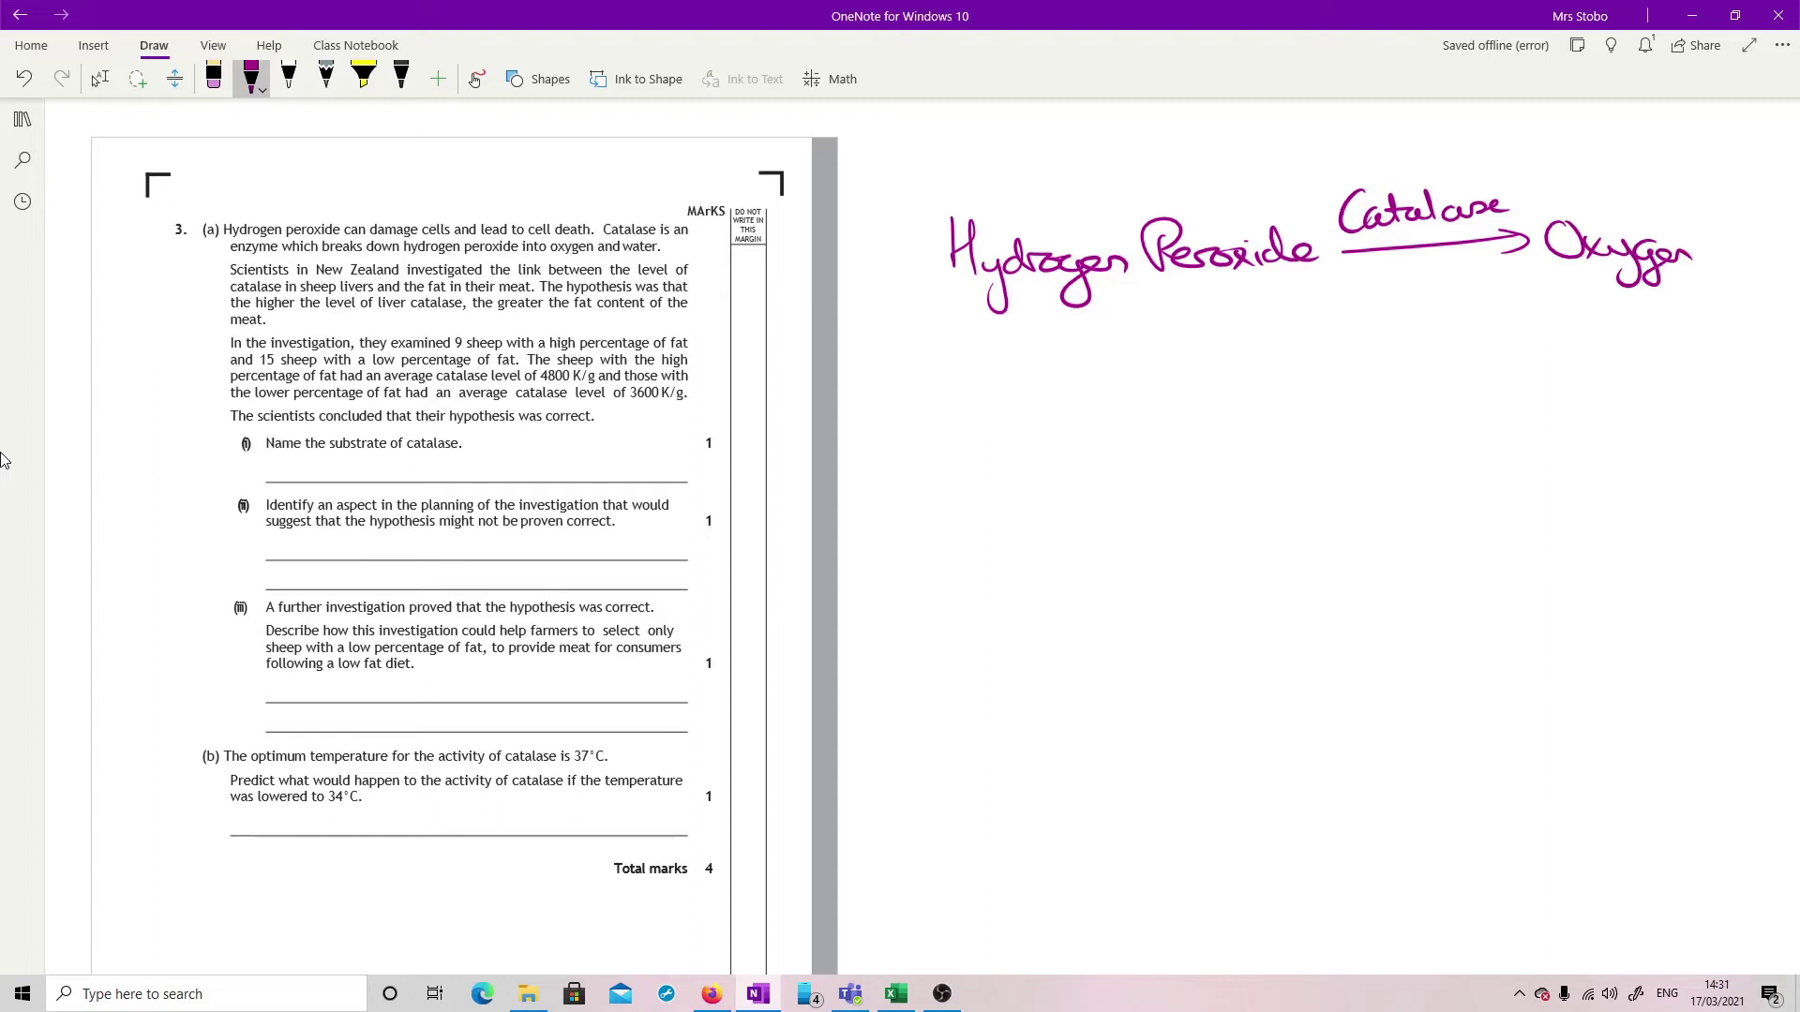
pyautogui.moveTo(1619, 314); pyautogui.dragTo(1649, 311)
pyautogui.moveTo(1631, 300); pyautogui.dragTo(1690, 375)
pyautogui.moveTo(1680, 361); pyautogui.dragTo(1717, 371)
pyautogui.moveTo(1719, 371); pyautogui.dragTo(1737, 357)
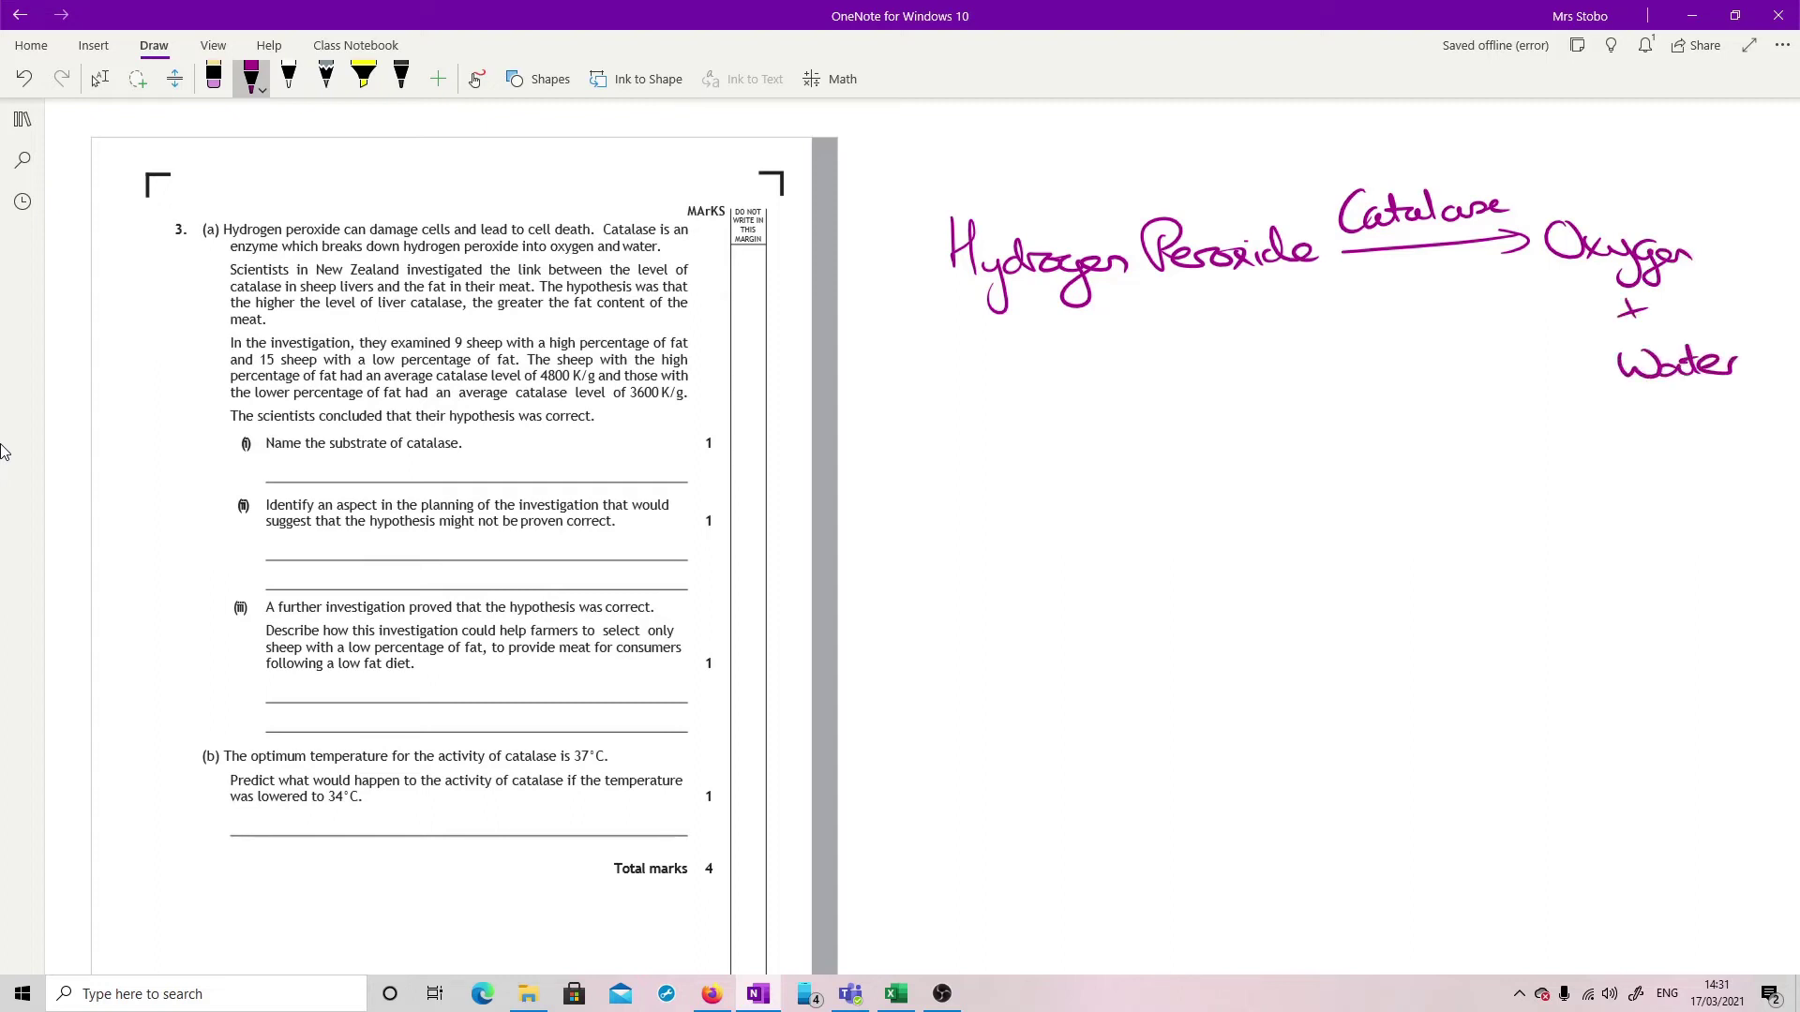
# - Write 'Hydrogen Peroxide' on the part (i) answer line
pyautogui.moveTo(285, 448); pyautogui.dragTo(284, 480)
pyautogui.moveTo(284, 464); pyautogui.dragTo(298, 448)
pyautogui.moveTo(296, 450); pyautogui.dragTo(312, 495)
pyautogui.moveTo(330, 465); pyautogui.dragTo(338, 480)
pyautogui.moveTo(341, 478)
pyautogui.mouseDown()
pyautogui.moveTo(352, 464)
pyautogui.moveTo(375, 502)
pyautogui.mouseUp()
pyautogui.moveTo(379, 476); pyautogui.dragTo(427, 483)
pyautogui.moveTo(428, 456); pyautogui.dragTo(448, 480)
pyautogui.moveTo(452, 469); pyautogui.dragTo(476, 473)
pyautogui.moveTo(486, 463)
pyautogui.mouseDown()
pyautogui.moveTo(480, 481)
pyautogui.moveTo(503, 482)
pyautogui.mouseUp()
pyautogui.moveTo(521, 473); pyautogui.dragTo(517, 444)
pyautogui.moveTo(517, 444); pyautogui.dragTo(547, 482)
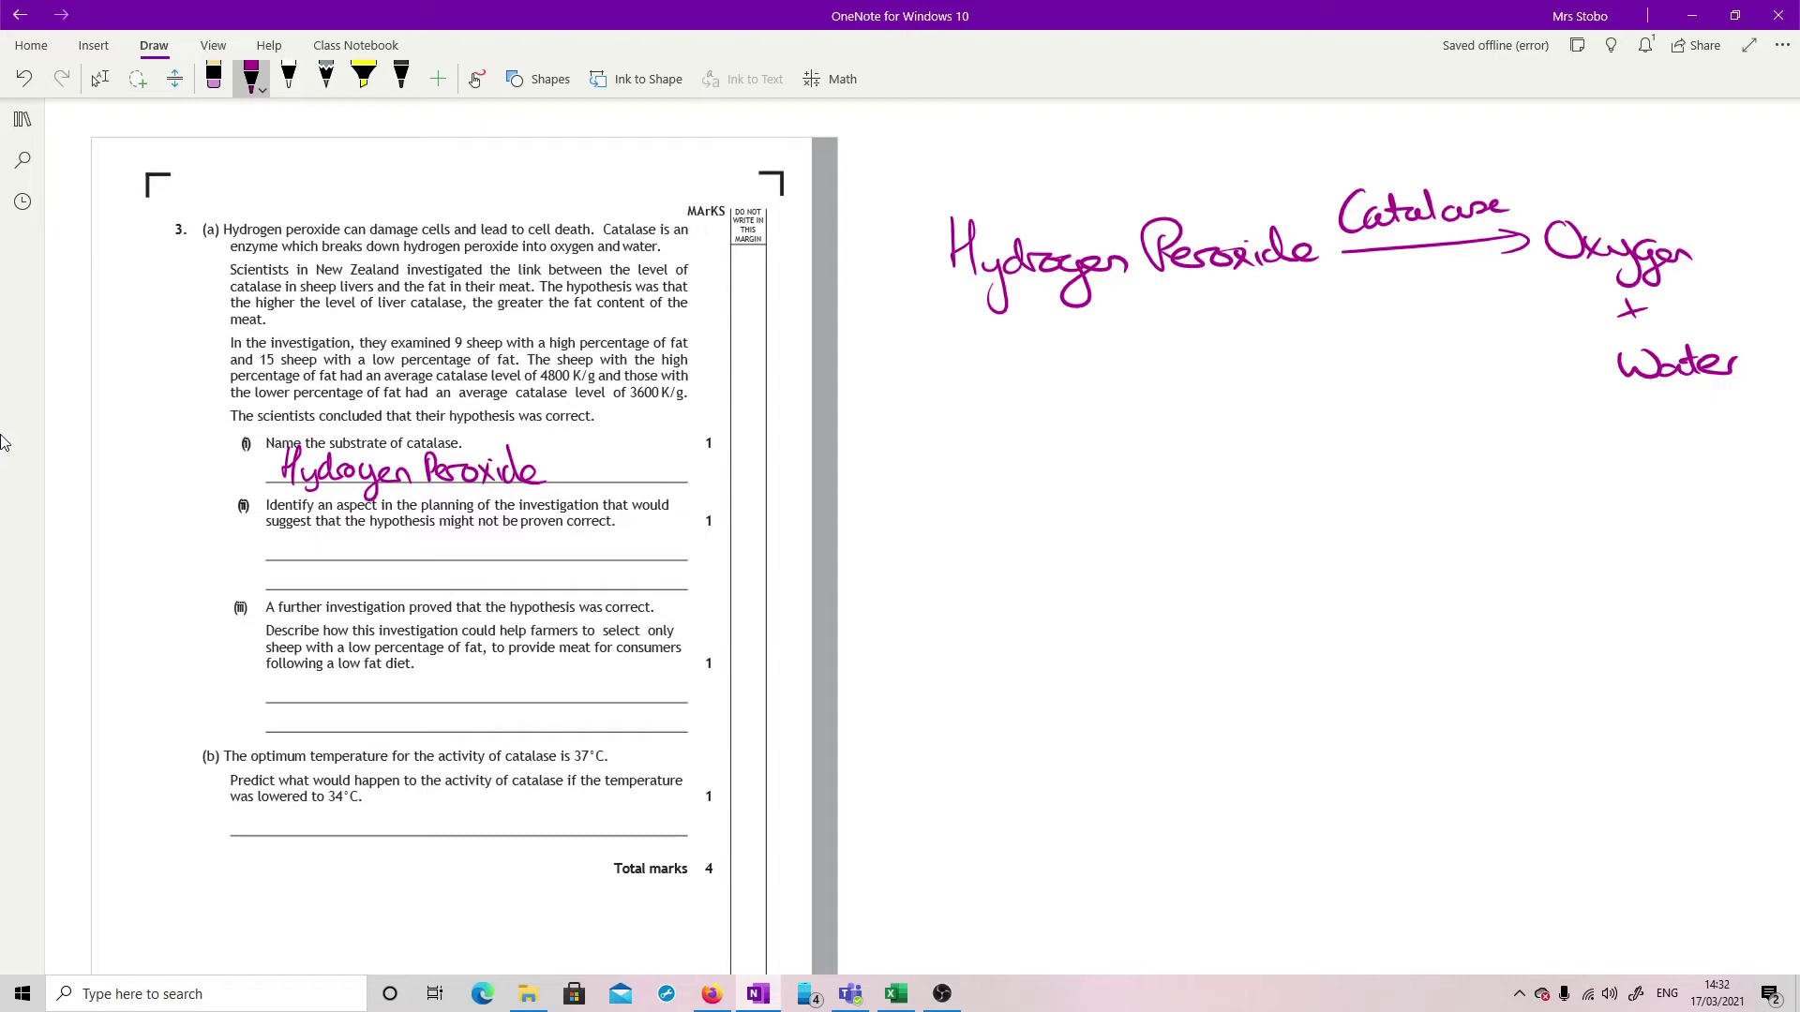
# - Highlight '9 sheep with a high percentage of fat' and '15 sheep with a low percentage of fat' in yellow
pyautogui.click(363, 76)
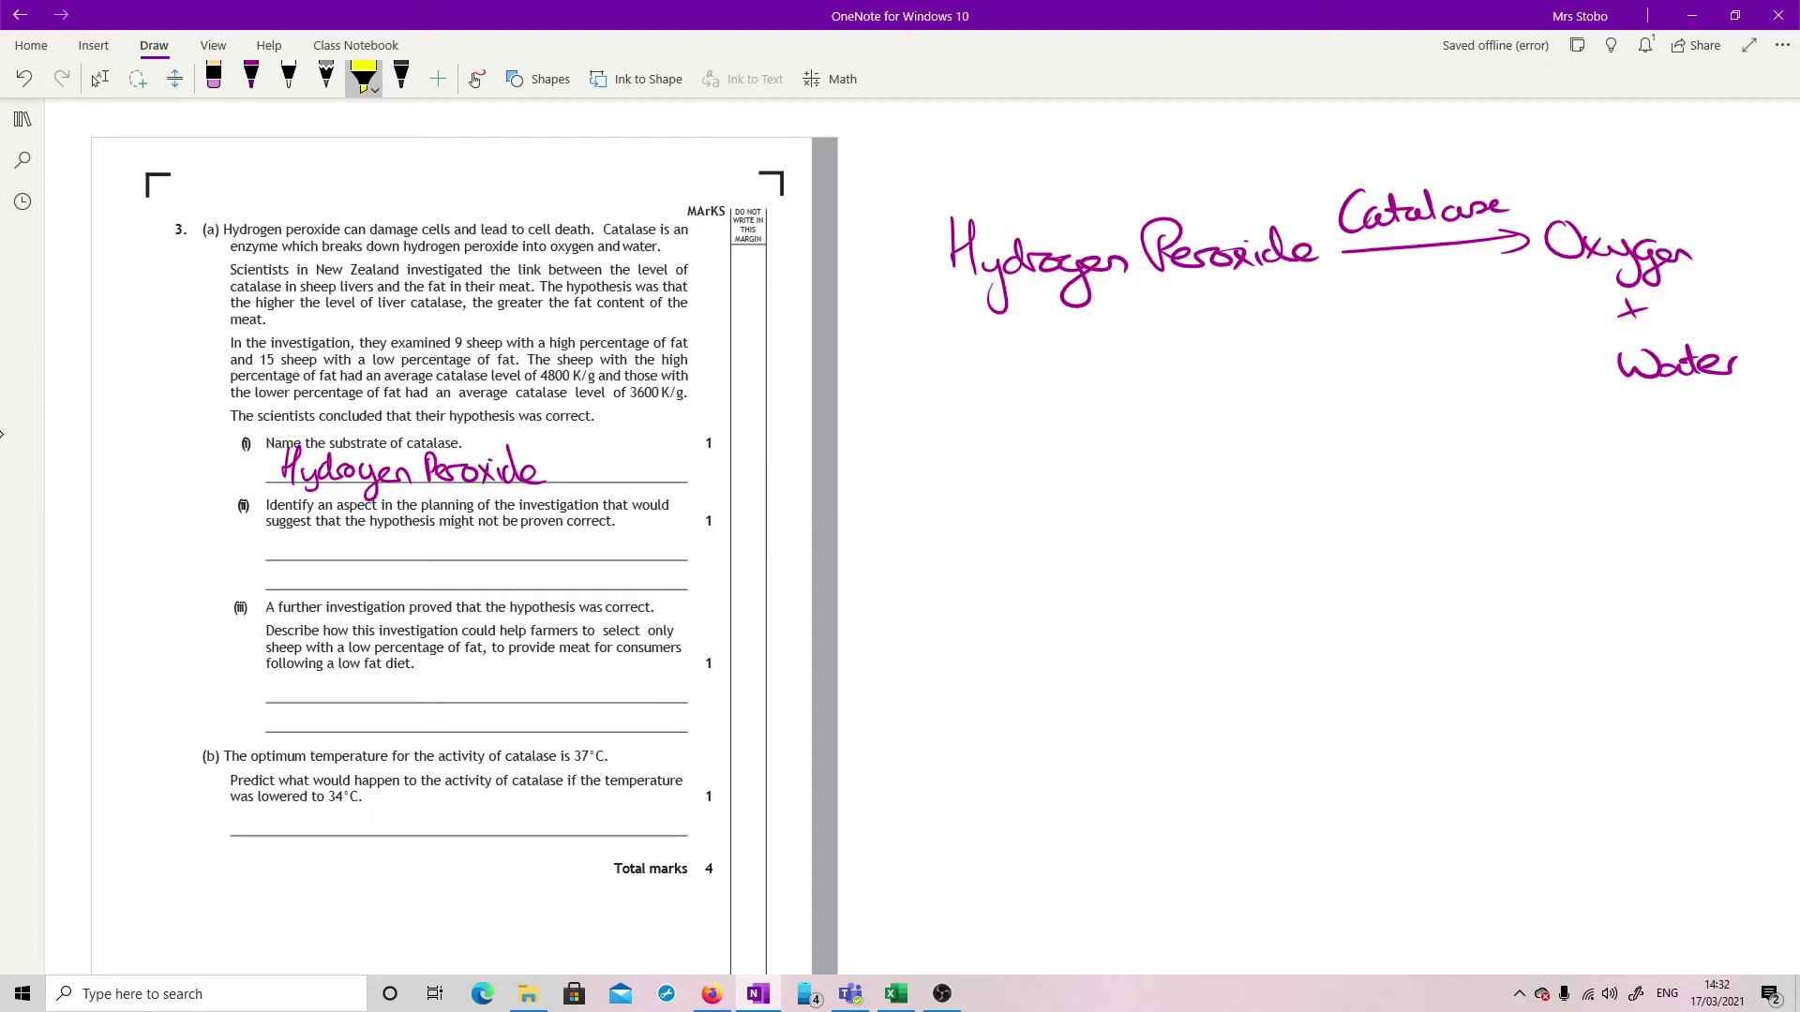
pyautogui.moveTo(454, 344); pyautogui.dragTo(680, 344)
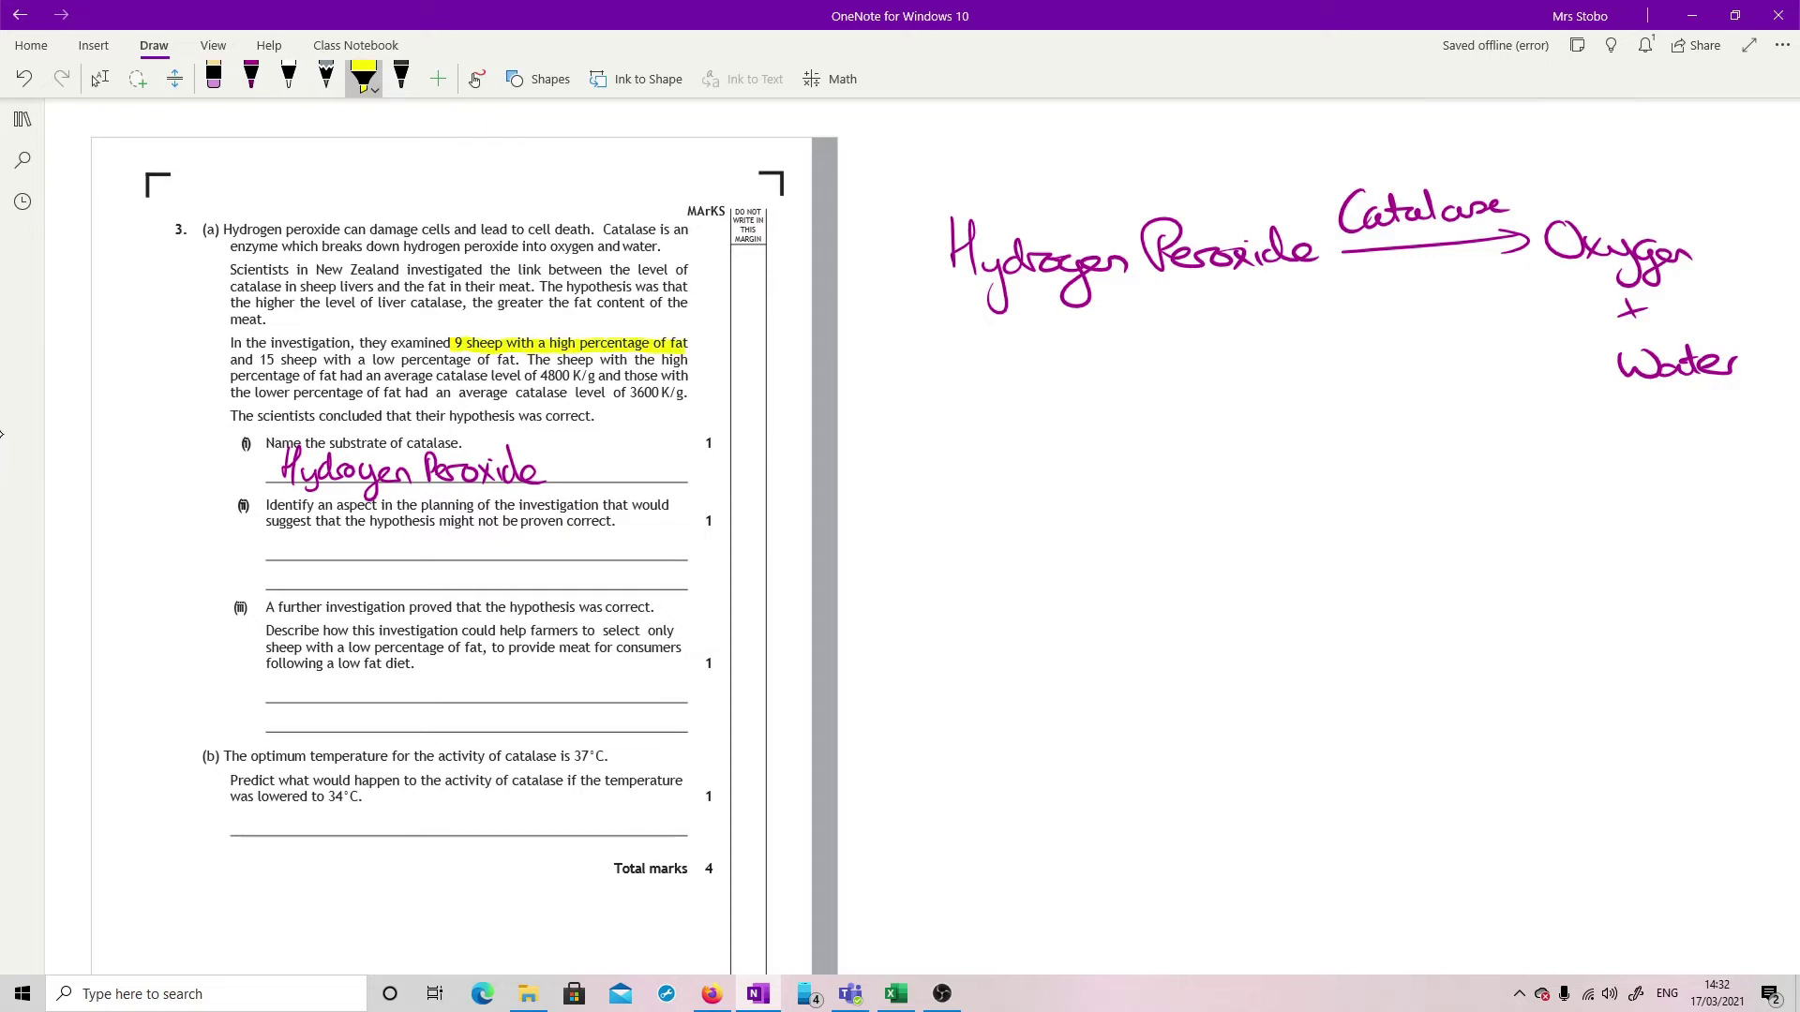
pyautogui.moveTo(262, 361); pyautogui.dragTo(514, 361)
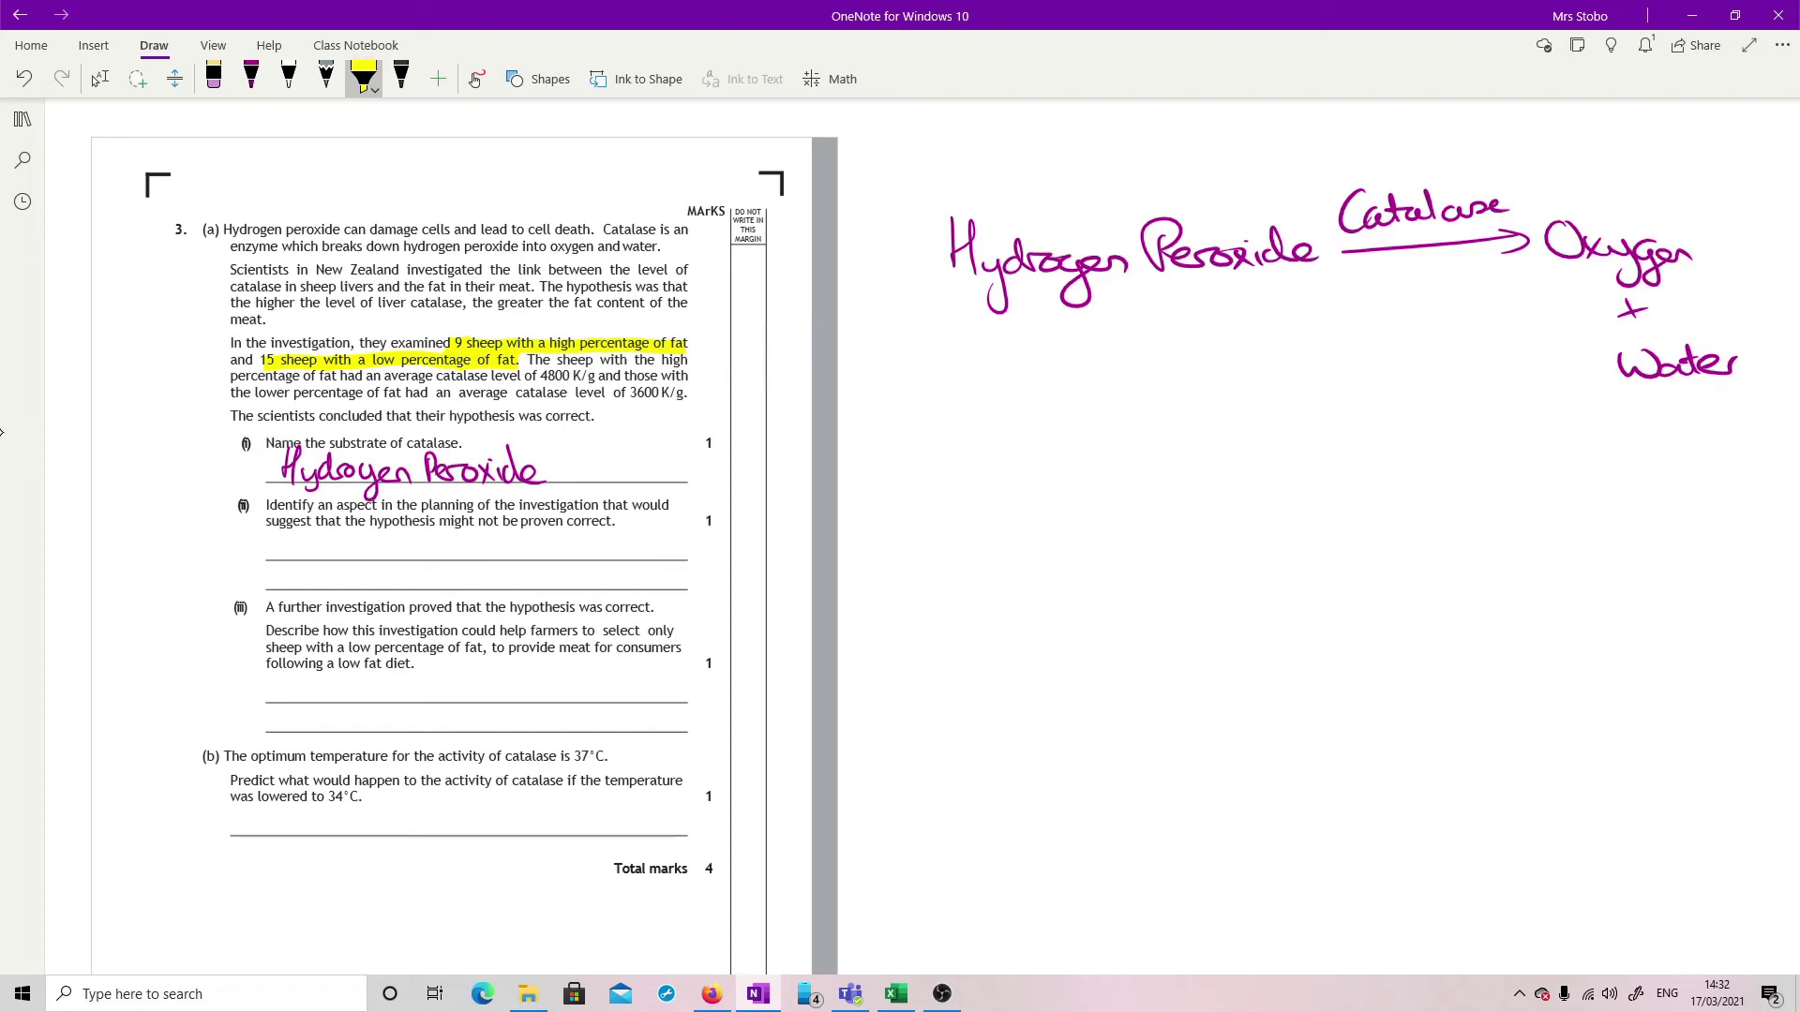
# - Change the highlighter to orange and highlight the full hypothesis sentence
pyautogui.click(364, 79)
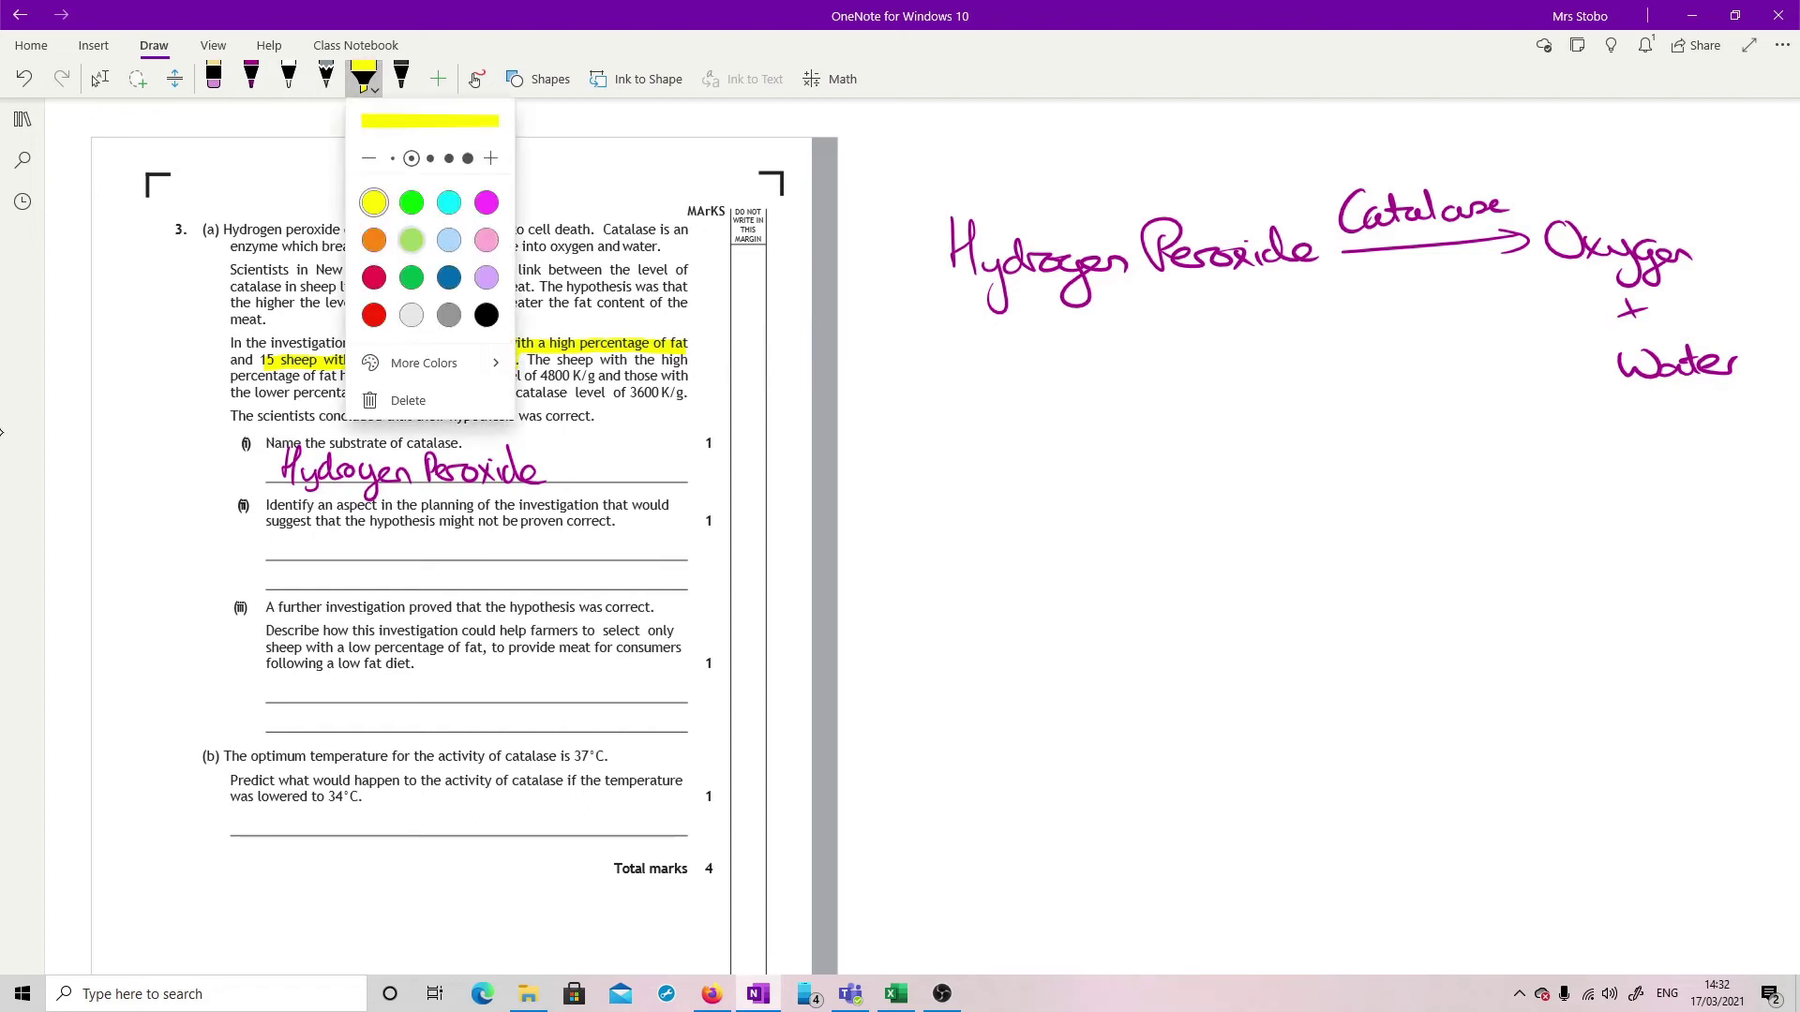
pyautogui.click(373, 240)
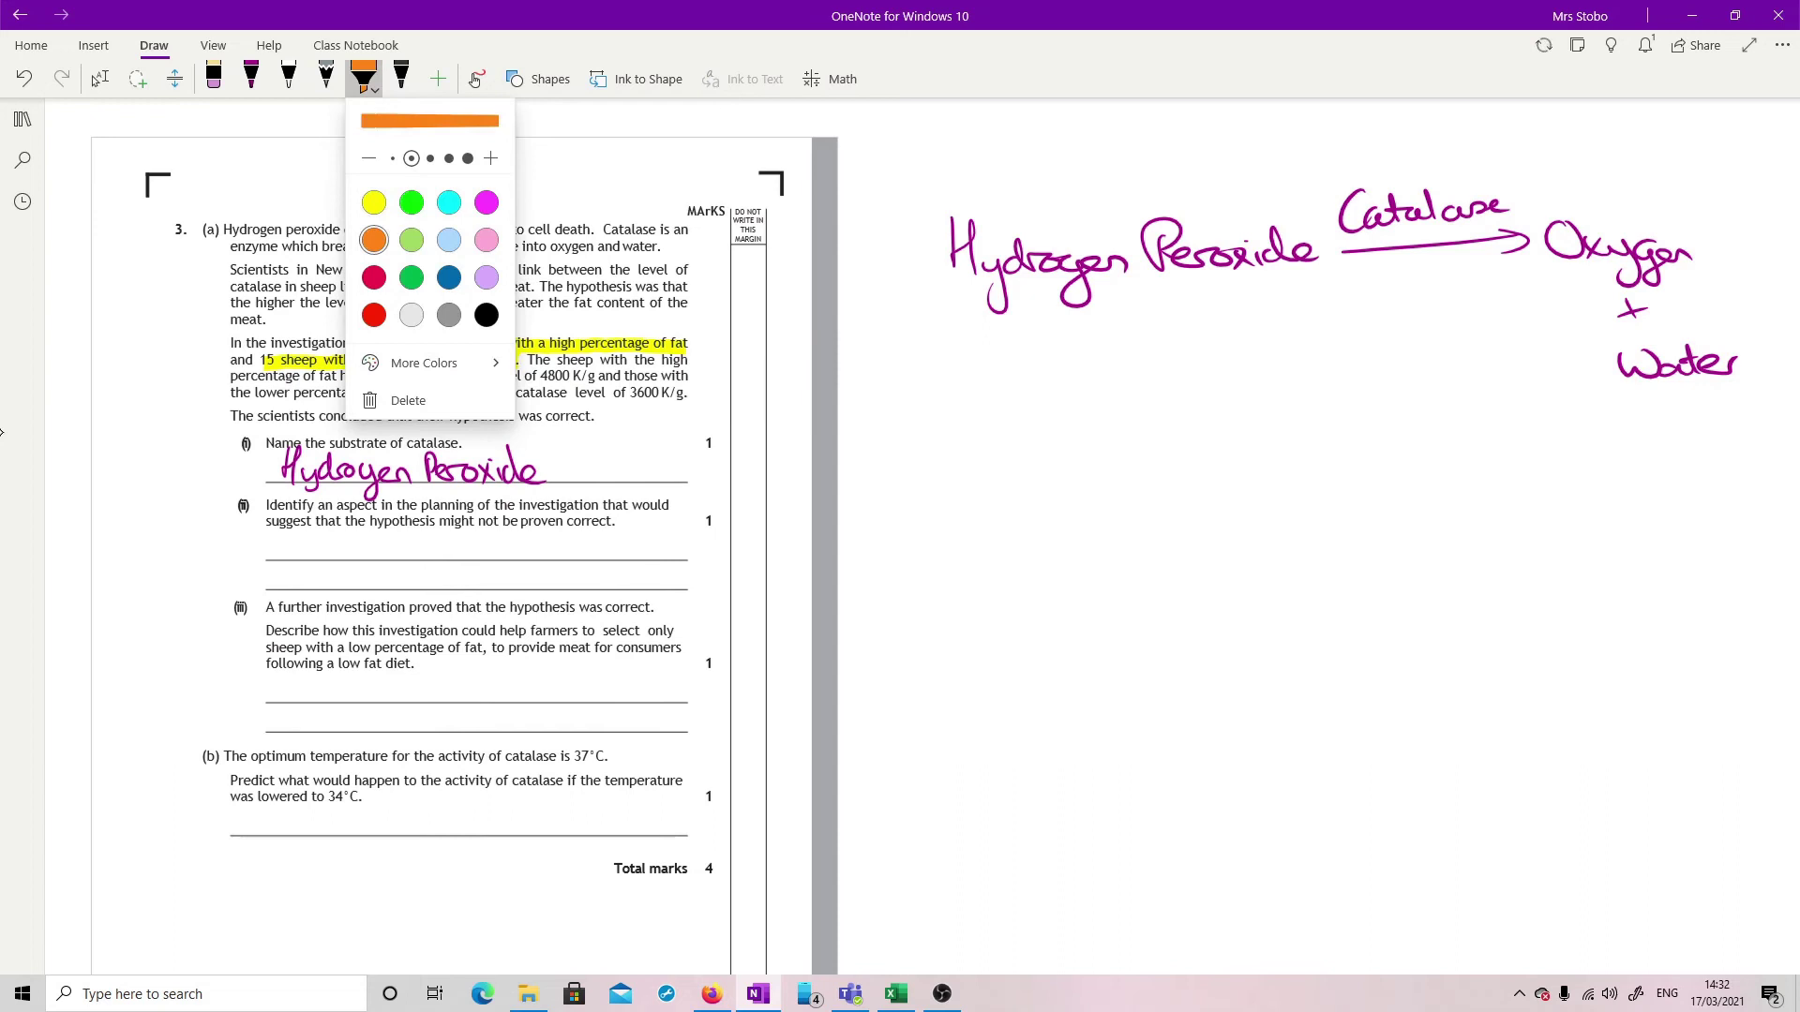
pyautogui.press('Escape')
pyautogui.moveTo(540, 287); pyautogui.dragTo(689, 285)
pyautogui.moveTo(232, 303); pyautogui.dragTo(688, 303)
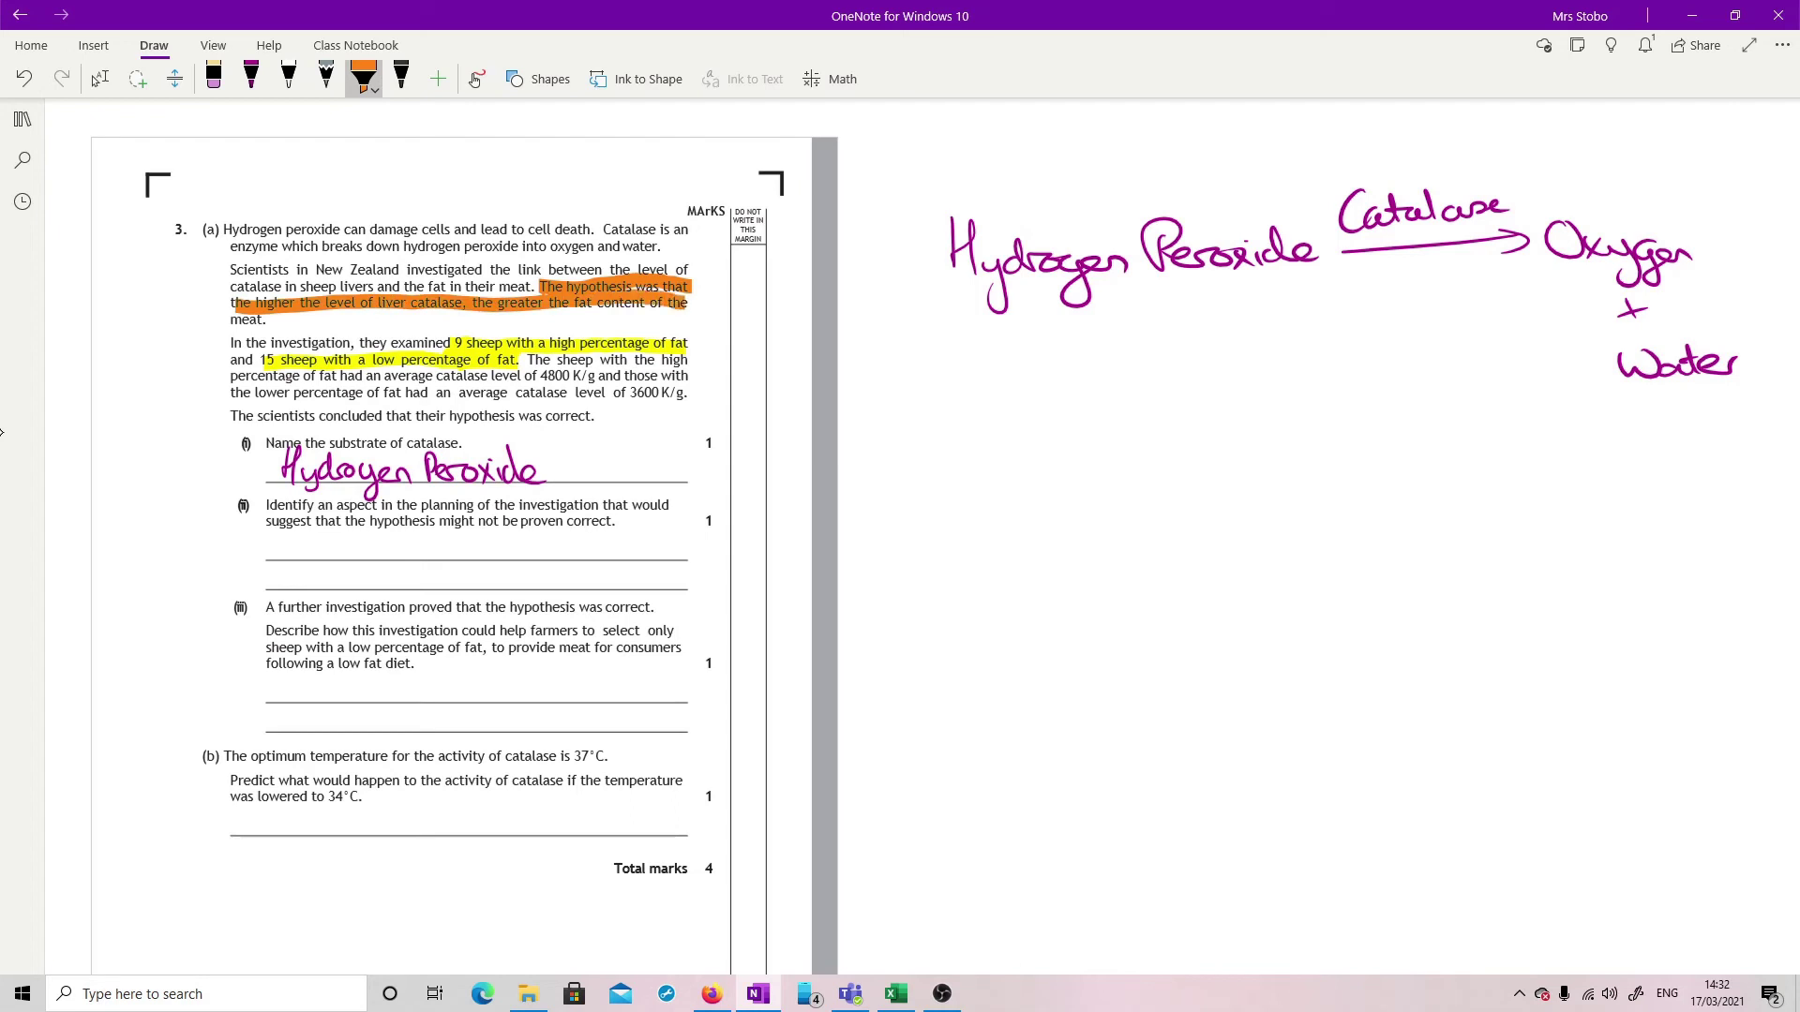
pyautogui.moveTo(223, 324); pyautogui.dragTo(275, 320)
# - Highlight 'select' and 'low percentage of fat' in part (iii) in orange, then reselect the magenta pen
pyautogui.moveTo(601, 632); pyautogui.dragTo(644, 632)
pyautogui.moveTo(352, 651); pyautogui.dragTo(484, 650)
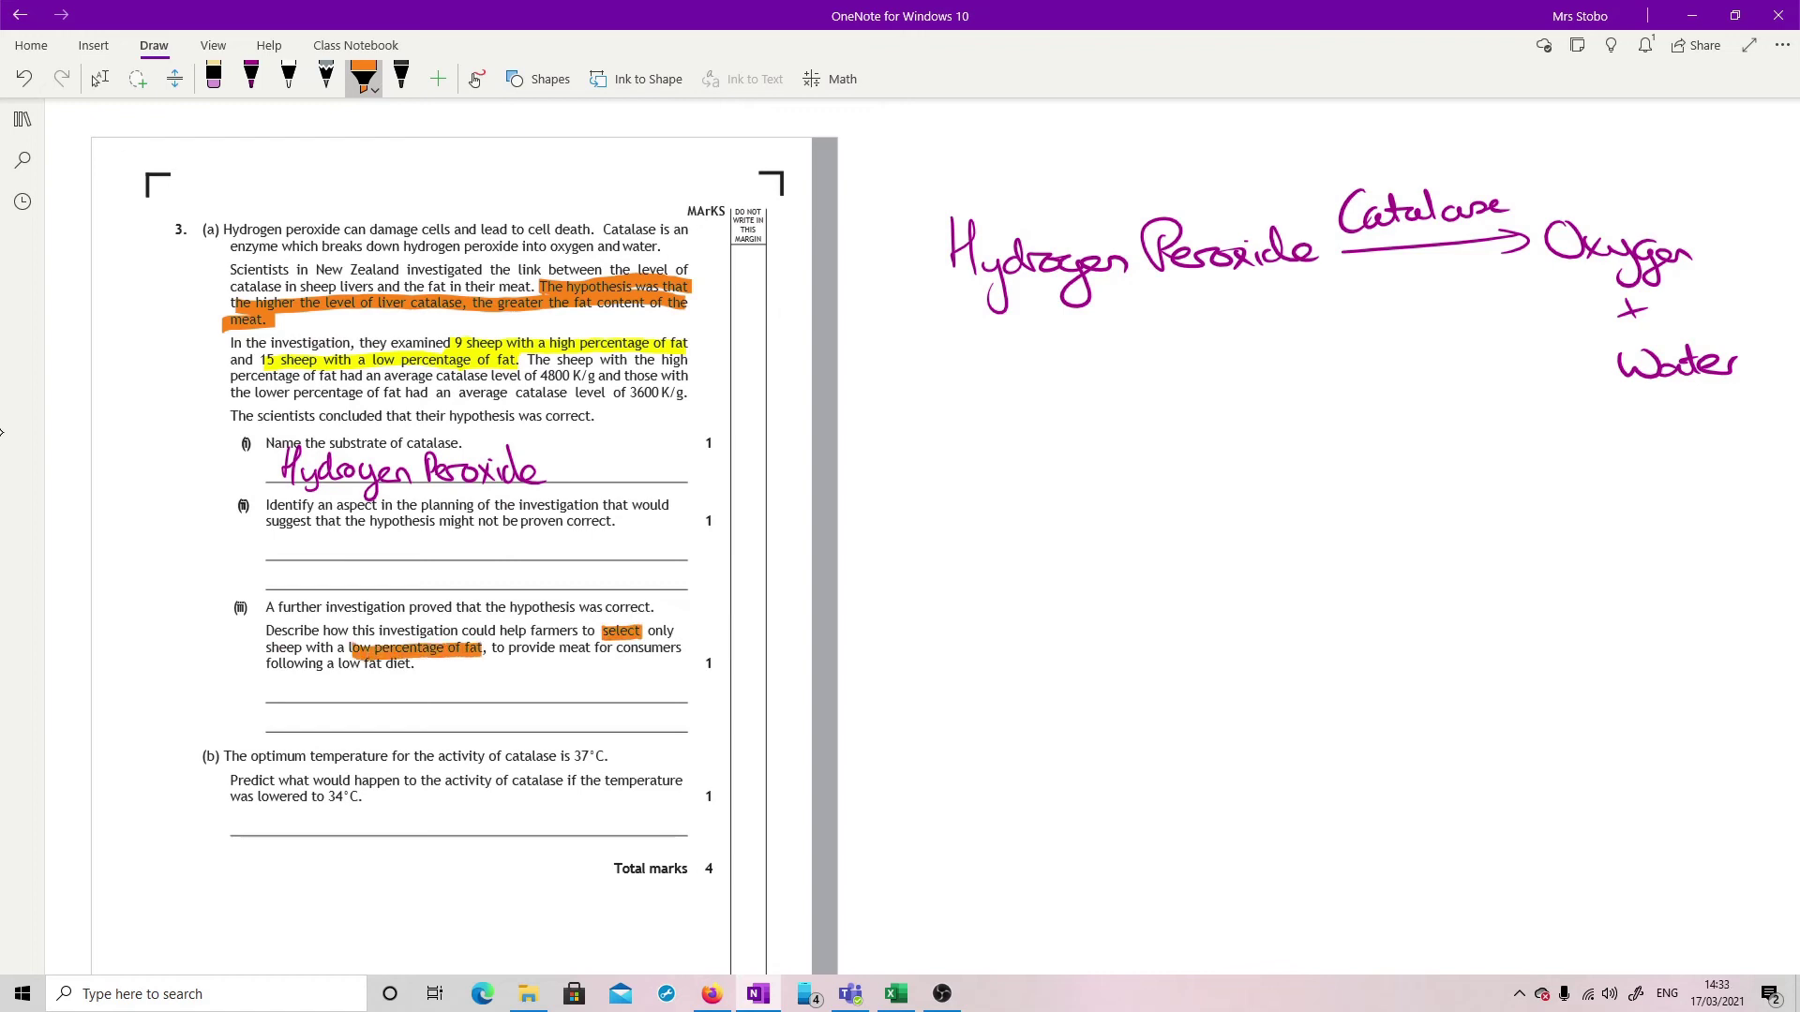
pyautogui.click(250, 78)
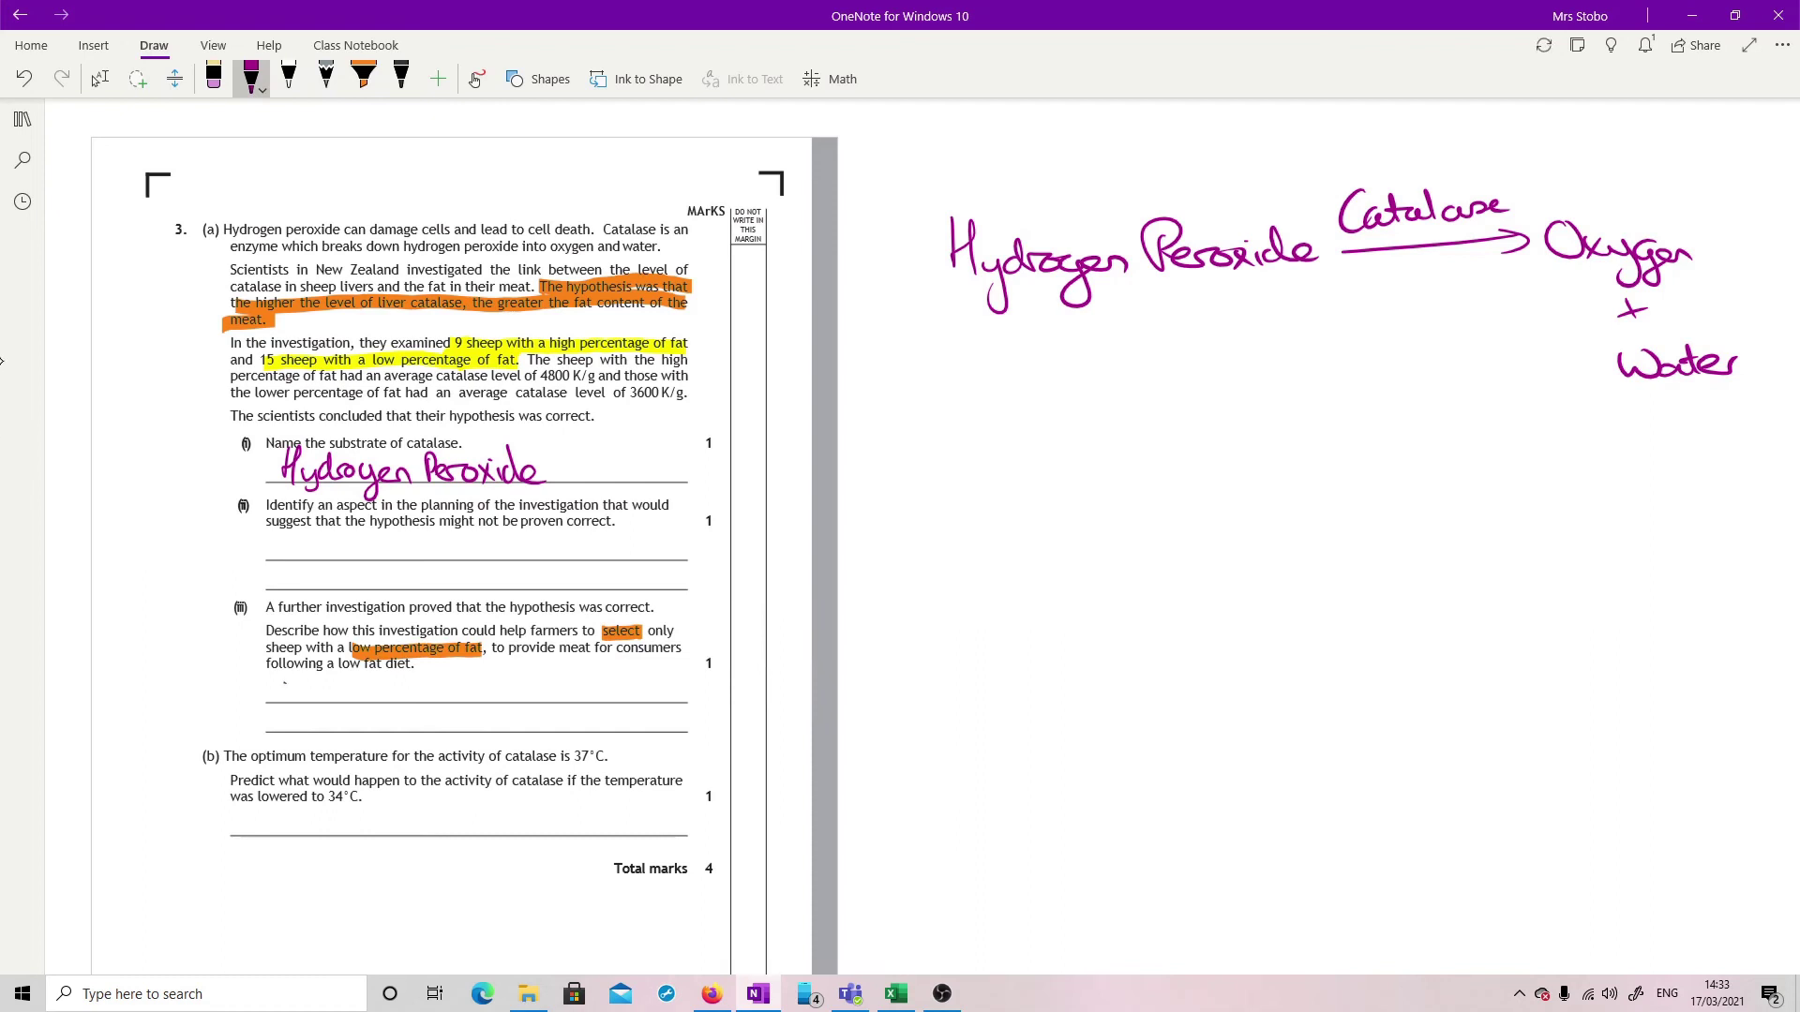
# - Handwrite 'Only Supply Sheep with low catalase' across the two part (iii) answer lines
pyautogui.moveTo(287, 683)
pyautogui.mouseDown()
pyautogui.moveTo(313, 677)
pyautogui.moveTo(319, 718)
pyautogui.moveTo(377, 694)
pyautogui.moveTo(421, 718)
pyautogui.moveTo(500, 702)
pyautogui.moveTo(494, 717)
pyautogui.moveTo(540, 694)
pyautogui.moveTo(579, 703)
pyautogui.moveTo(570, 684)
pyautogui.moveTo(596, 705)
pyautogui.mouseUp()
pyautogui.moveTo(615, 691); pyautogui.dragTo(641, 691)
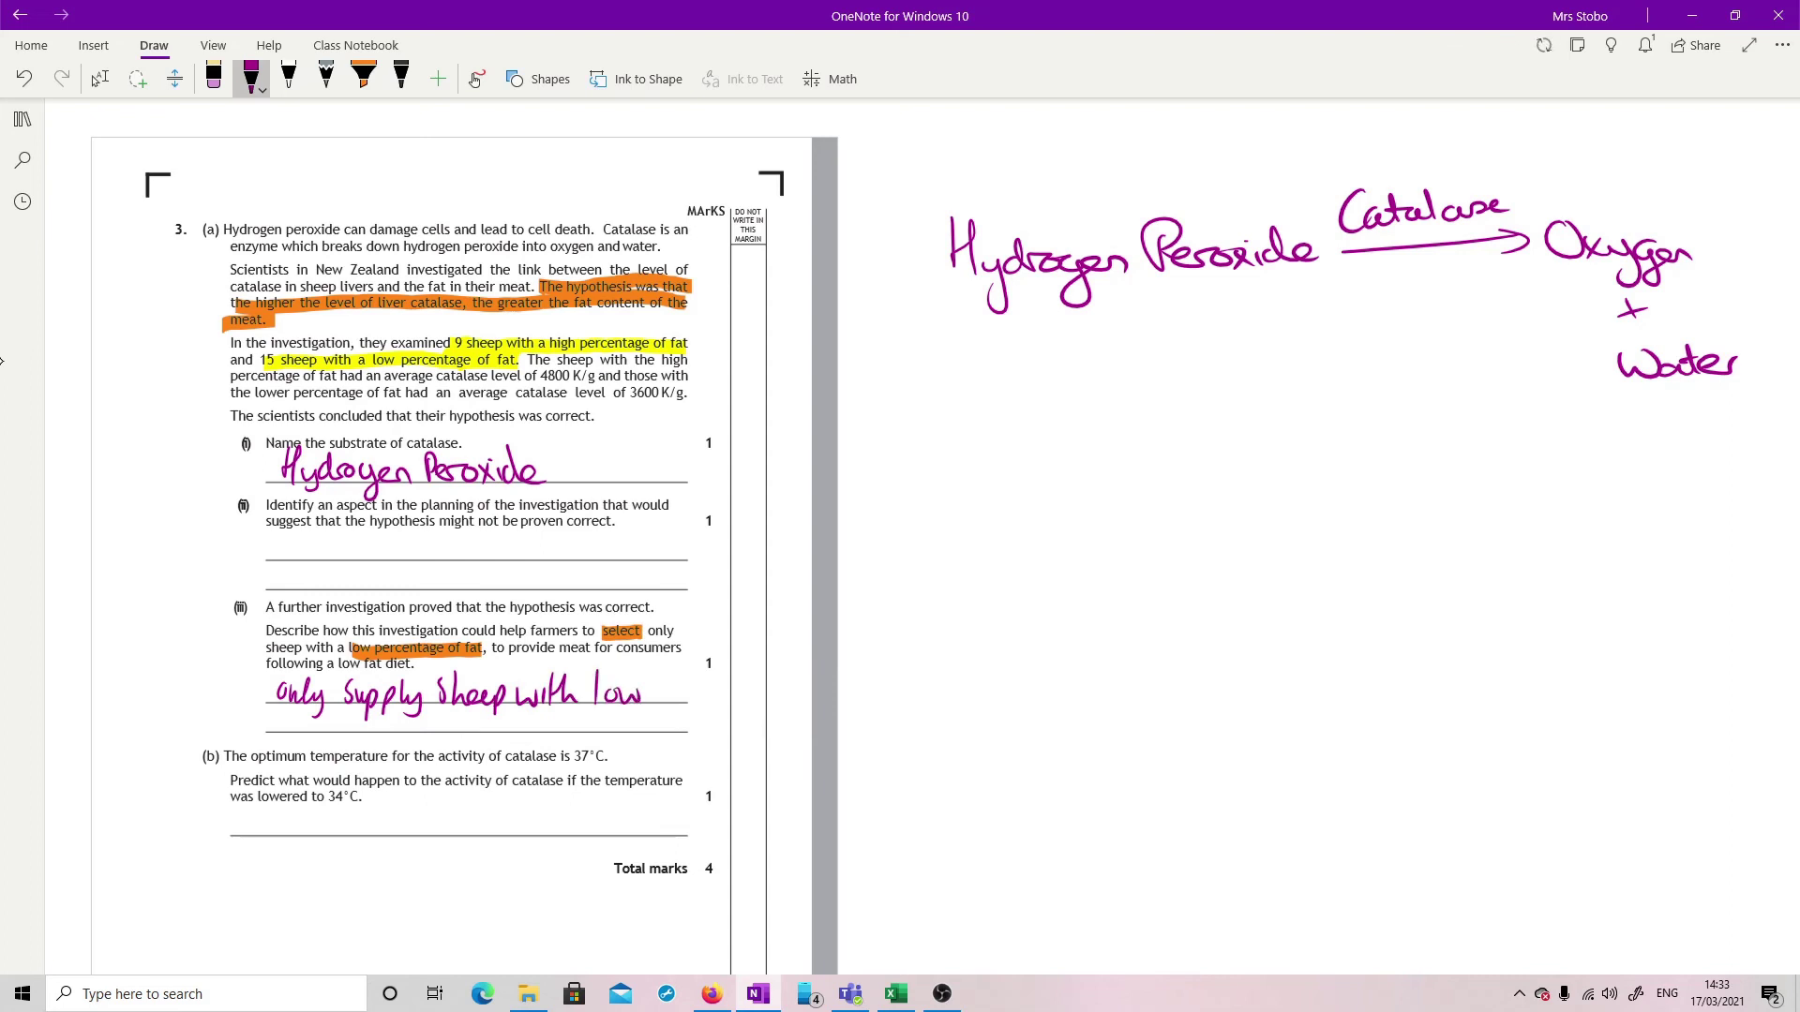
pyautogui.moveTo(290, 719); pyautogui.dragTo(281, 737)
pyautogui.moveTo(302, 724); pyautogui.dragTo(337, 736)
pyautogui.moveTo(343, 705)
pyautogui.mouseDown()
pyautogui.moveTo(340, 736)
pyautogui.moveTo(390, 728)
pyautogui.mouseUp()
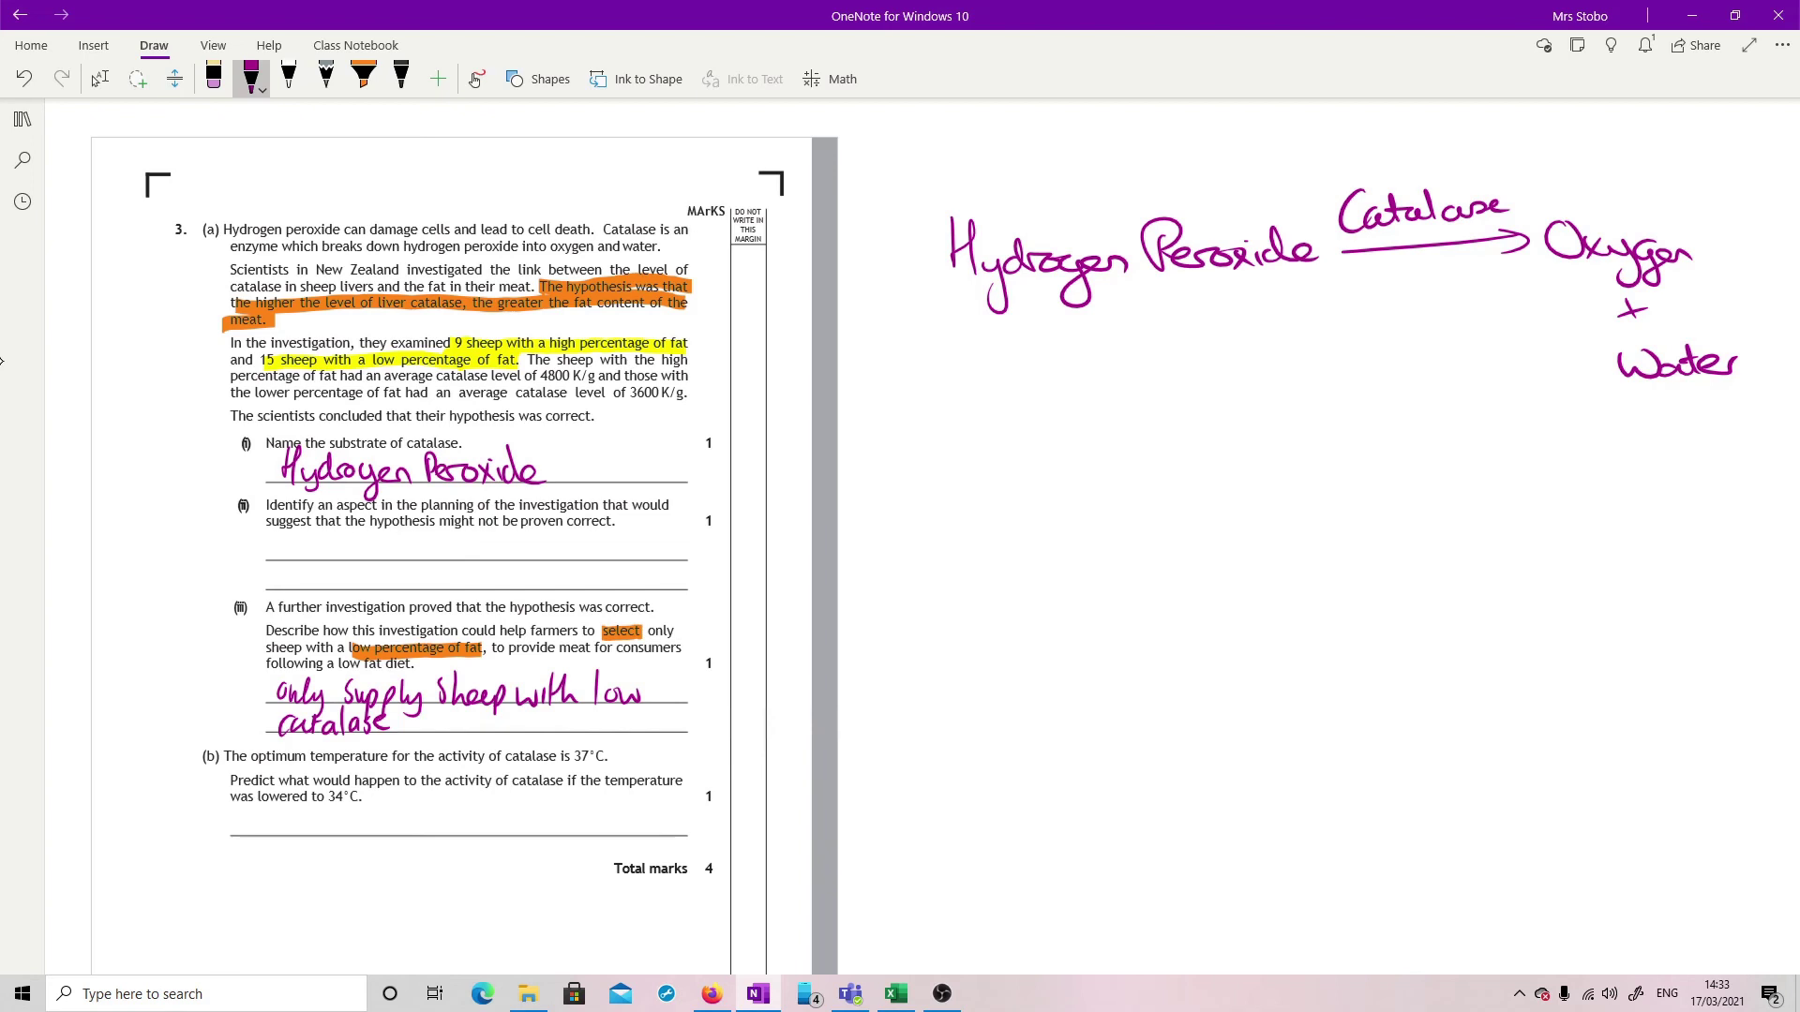
# - Sketch an Activity-versus-temperature curve peaking at 37, and write 'would decrease' for part (b)
pyautogui.moveTo(989, 617)
pyautogui.mouseDown()
pyautogui.moveTo(1019, 584)
pyautogui.moveTo(1019, 811)
pyautogui.moveTo(1324, 806)
pyautogui.mouseUp()
pyautogui.moveTo(1063, 804)
pyautogui.mouseDown()
pyautogui.moveTo(1183, 619)
pyautogui.moveTo(1243, 797)
pyautogui.mouseUp()
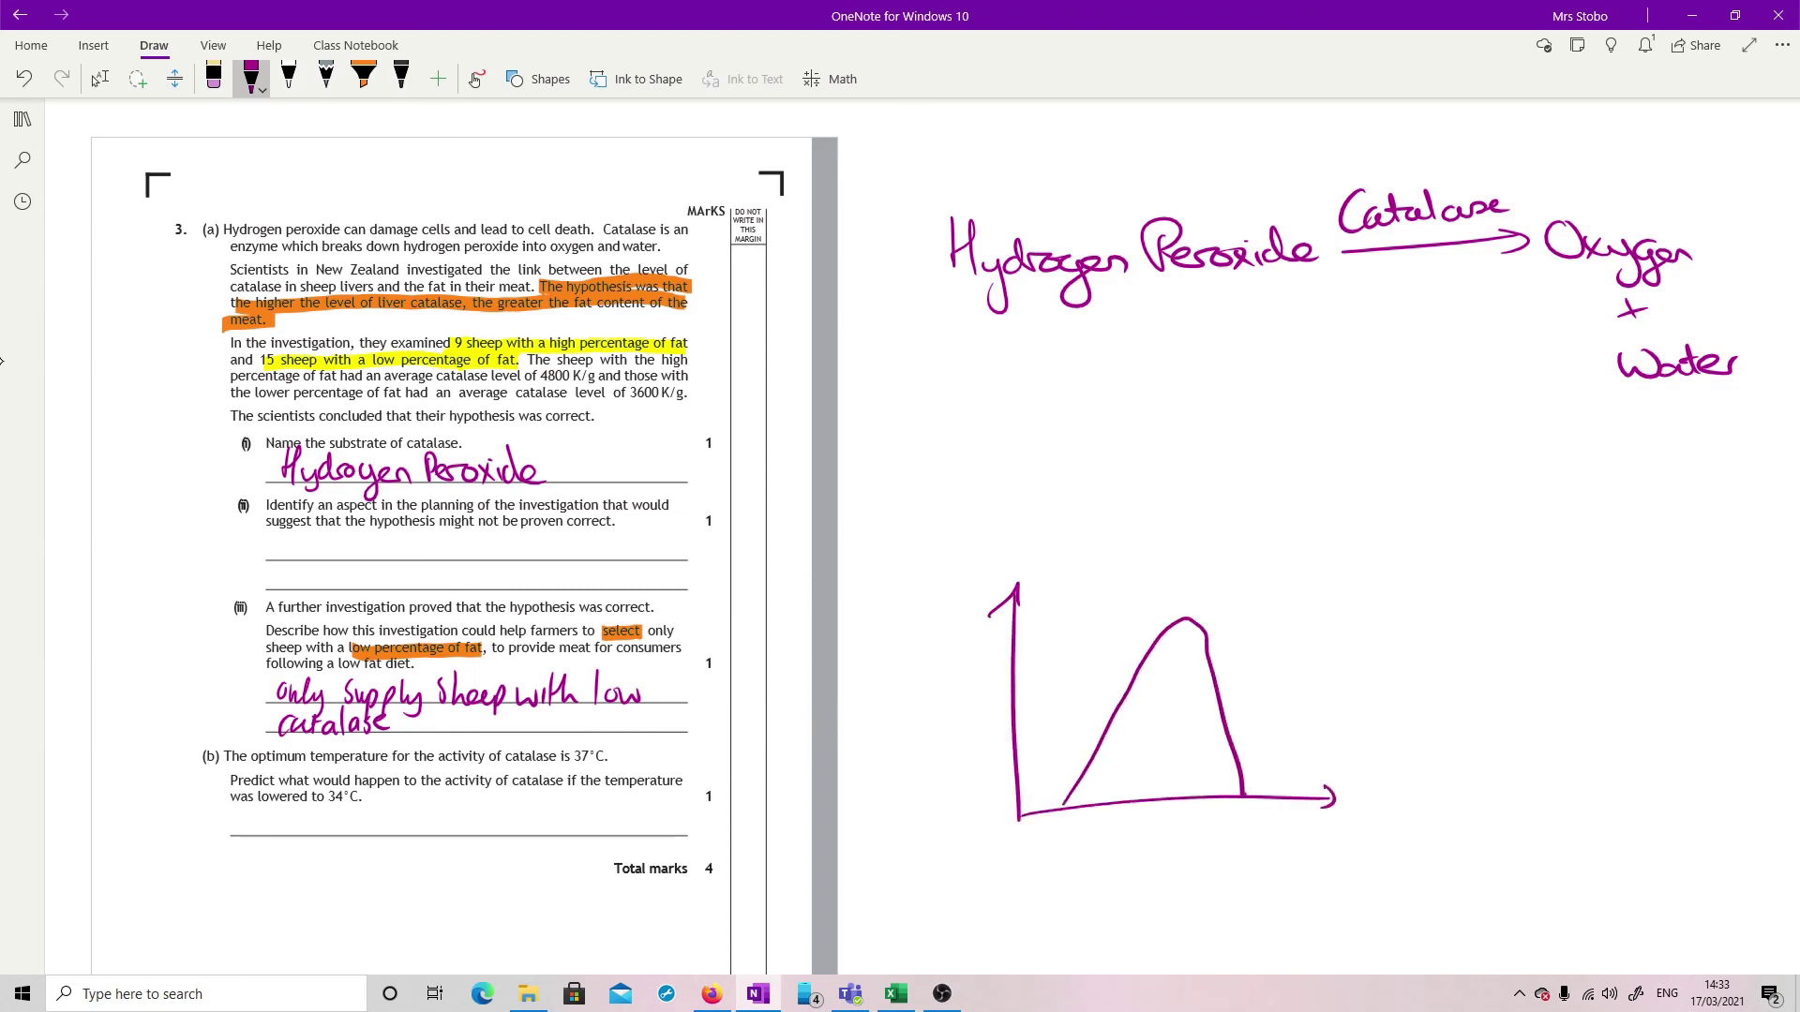
pyautogui.moveTo(1186, 586)
pyautogui.mouseDown()
pyautogui.moveTo(1204, 829)
pyautogui.moveTo(1178, 870)
pyautogui.mouseUp()
pyautogui.moveTo(1201, 841)
pyautogui.mouseDown()
pyautogui.moveTo(1215, 870)
pyautogui.moveTo(1148, 841)
pyautogui.moveTo(1163, 851)
pyautogui.mouseUp()
pyautogui.moveTo(891, 733)
pyautogui.mouseDown()
pyautogui.moveTo(934, 713)
pyautogui.moveTo(948, 668)
pyautogui.moveTo(977, 678)
pyautogui.moveTo(984, 714)
pyautogui.mouseUp()
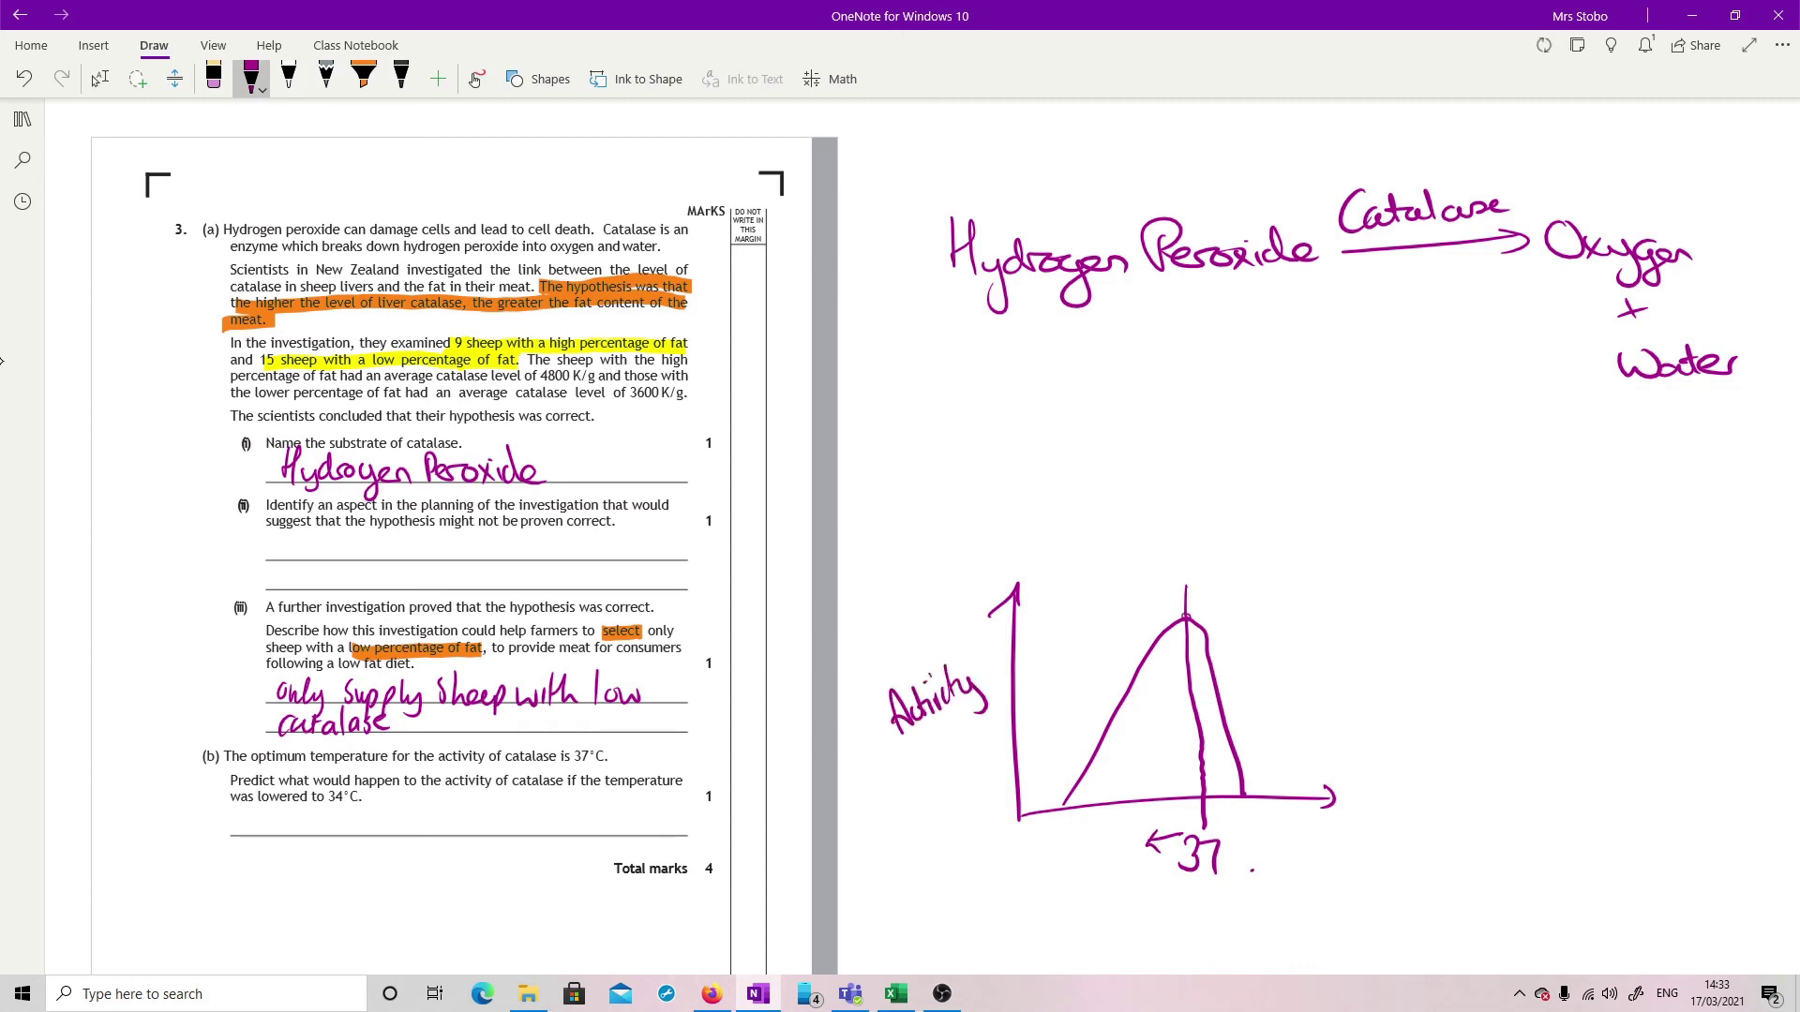
pyautogui.moveTo(1183, 621); pyautogui.dragTo(1138, 681)
pyautogui.moveTo(285, 815)
pyautogui.mouseDown()
pyautogui.moveTo(337, 833)
pyautogui.moveTo(354, 806)
pyautogui.moveTo(488, 825)
pyautogui.mouseUp()
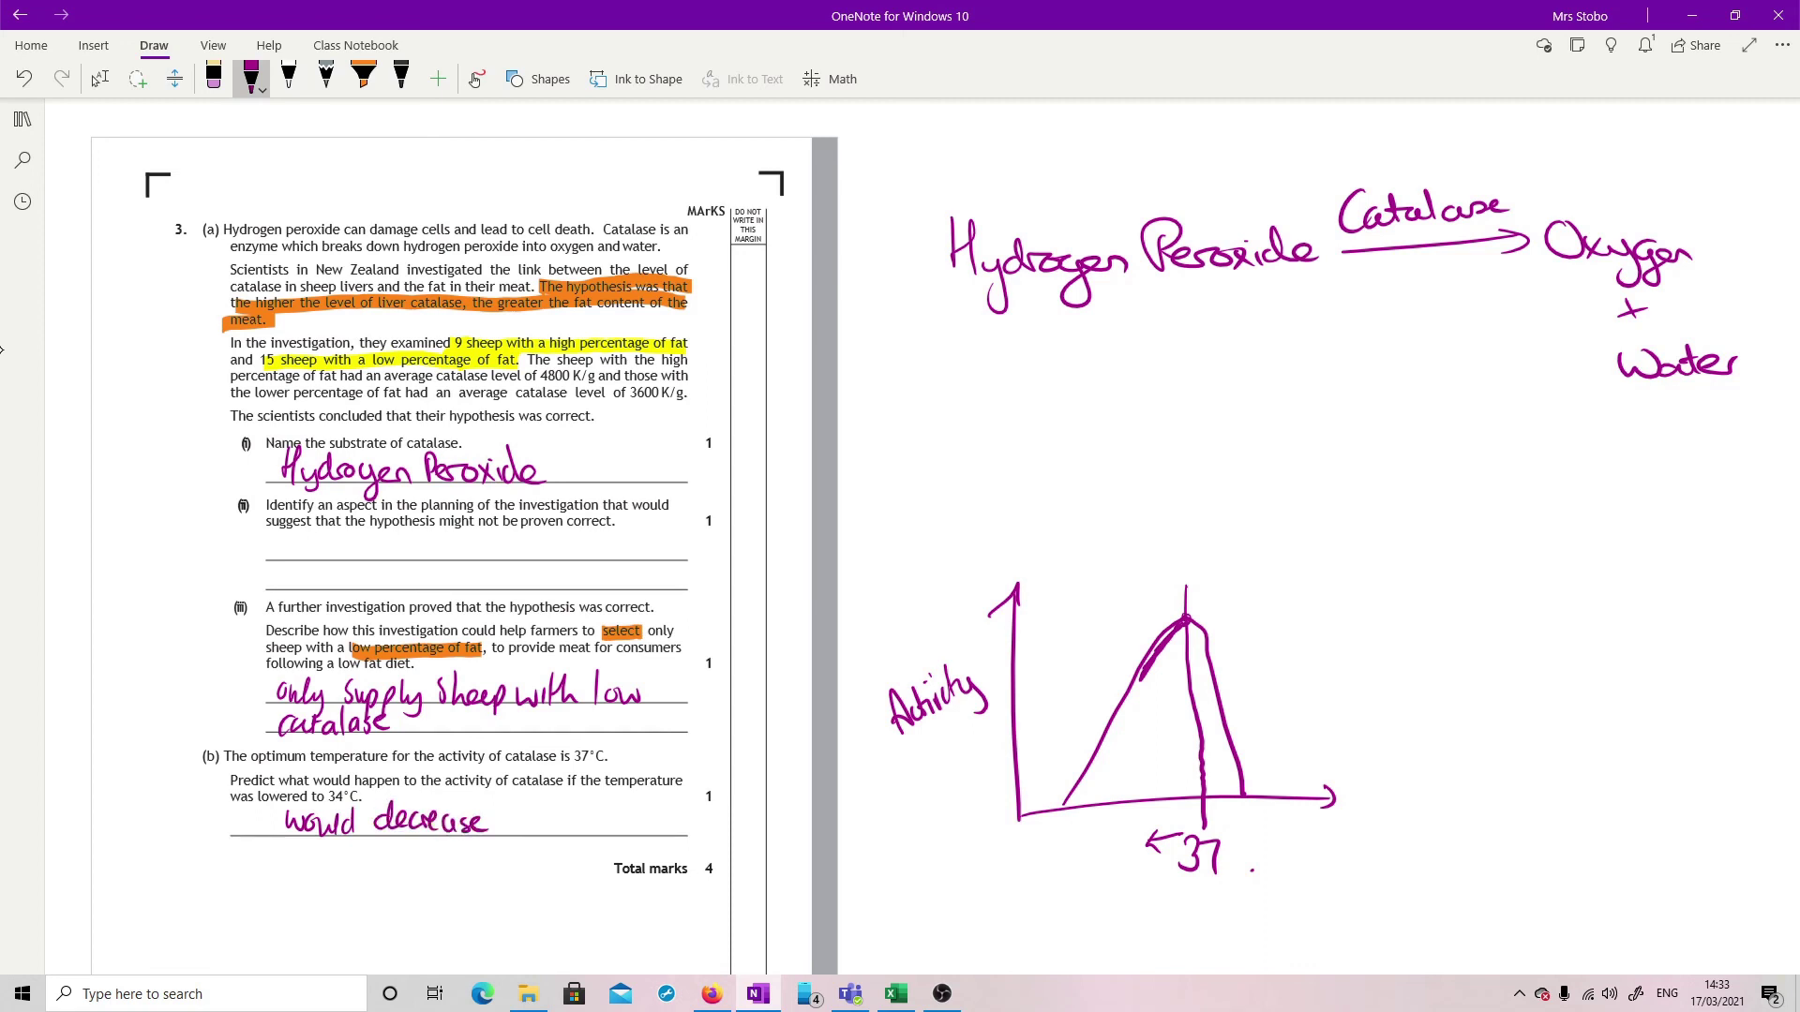